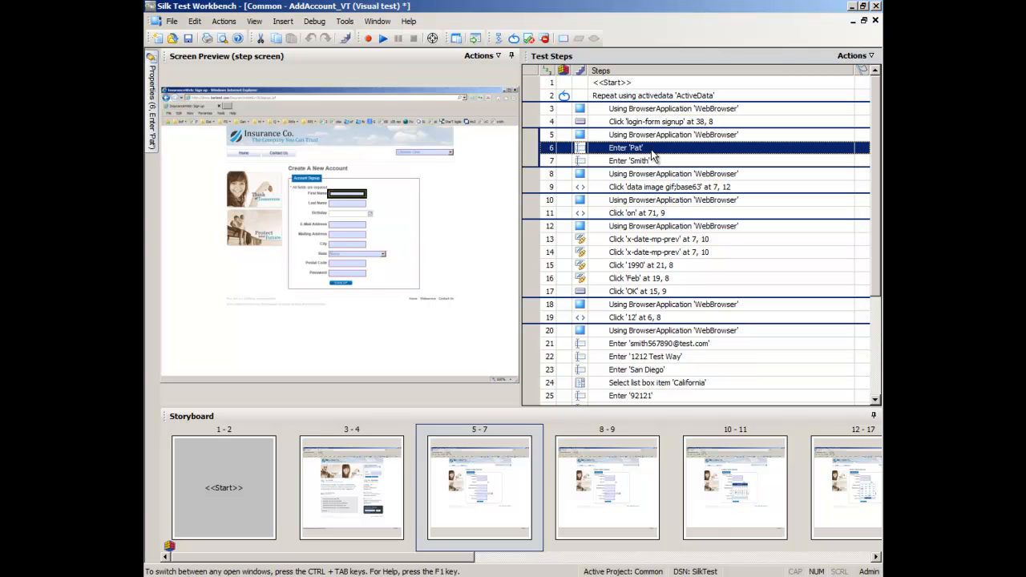
Replace the literal text of the first-name entry in test step 6 with the First Name column of the ActiveData asset.
double_click(651, 149)
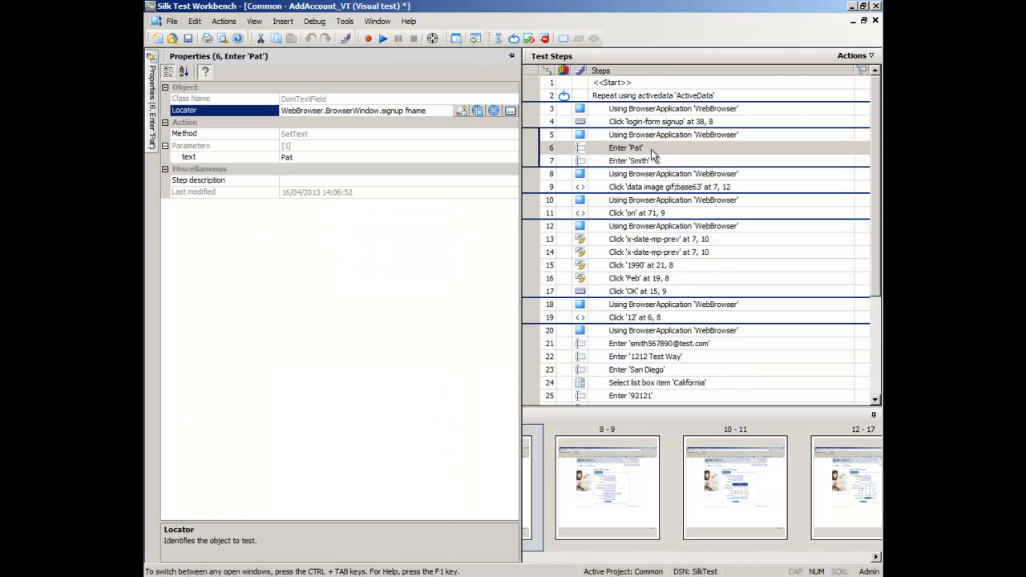
click(477, 157)
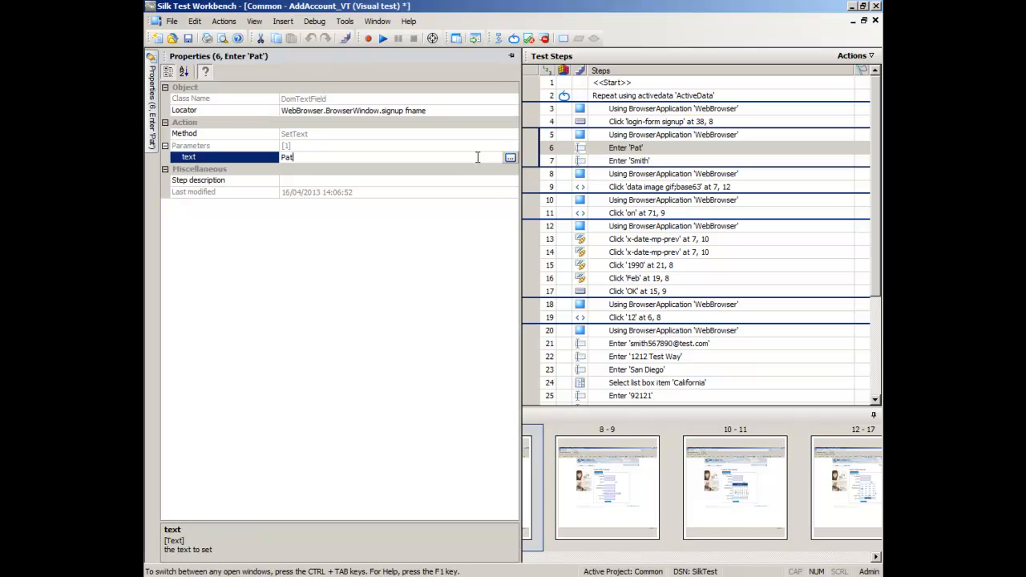
click(510, 157)
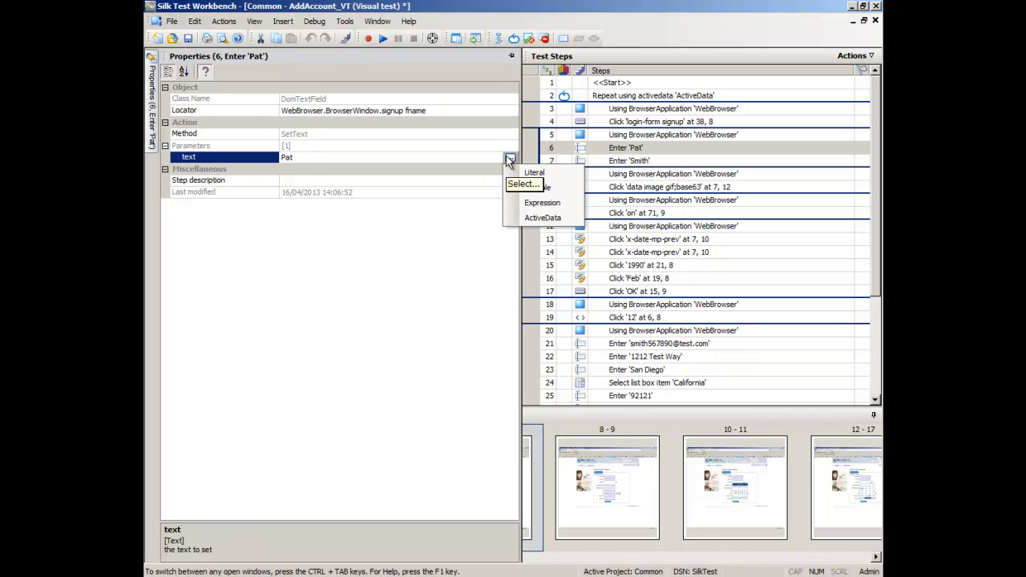
click(542, 218)
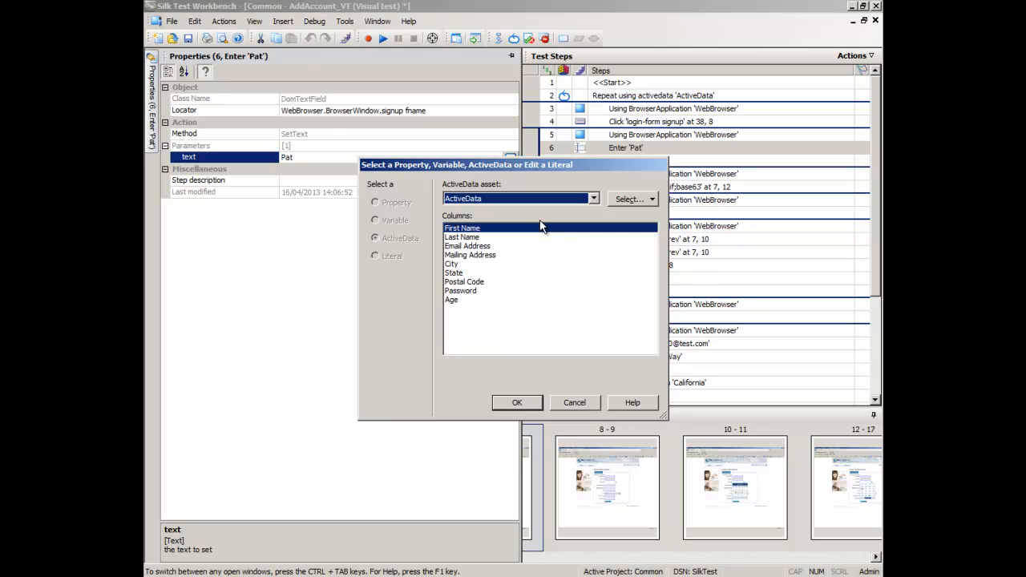
click(498, 230)
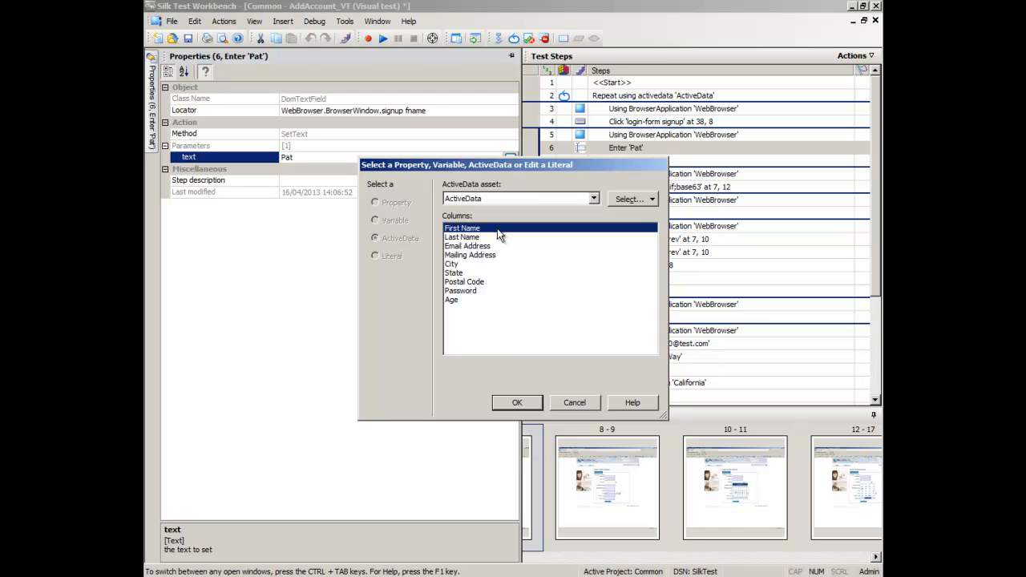
click(519, 402)
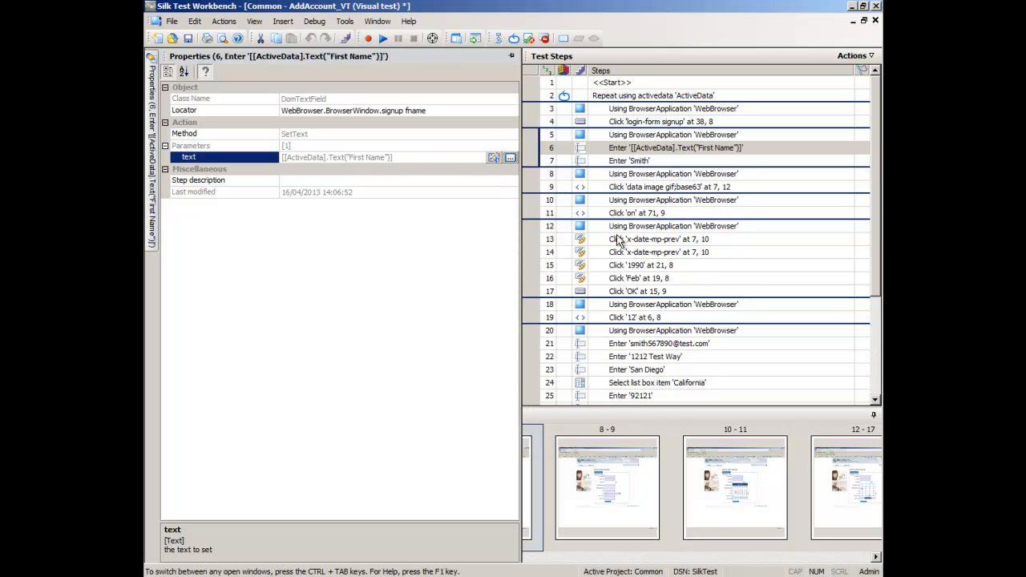
click(746, 152)
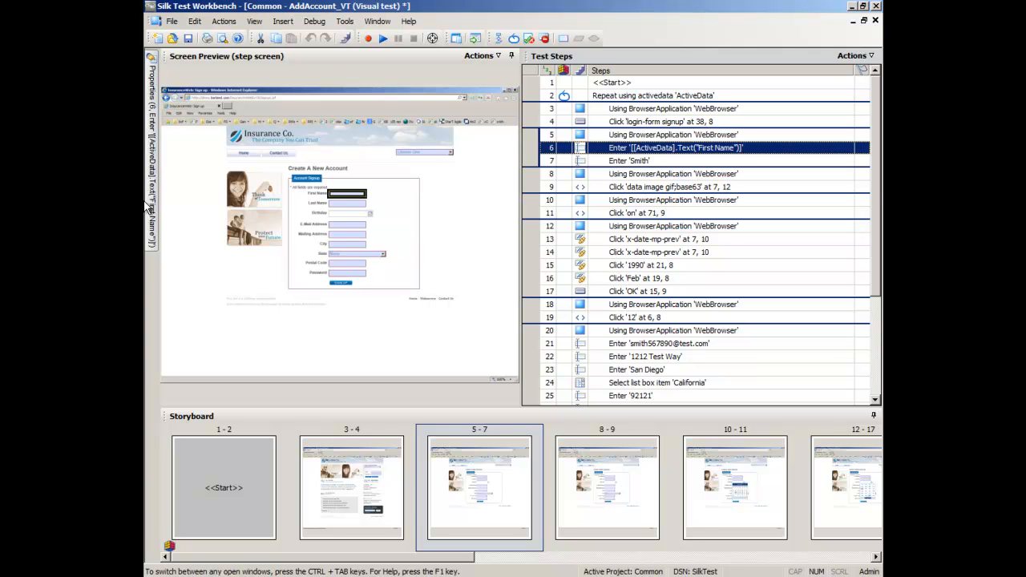
Bind the text parameter of the last-name entry in test step 7 to the ActiveData column Last Name.
click(740, 166)
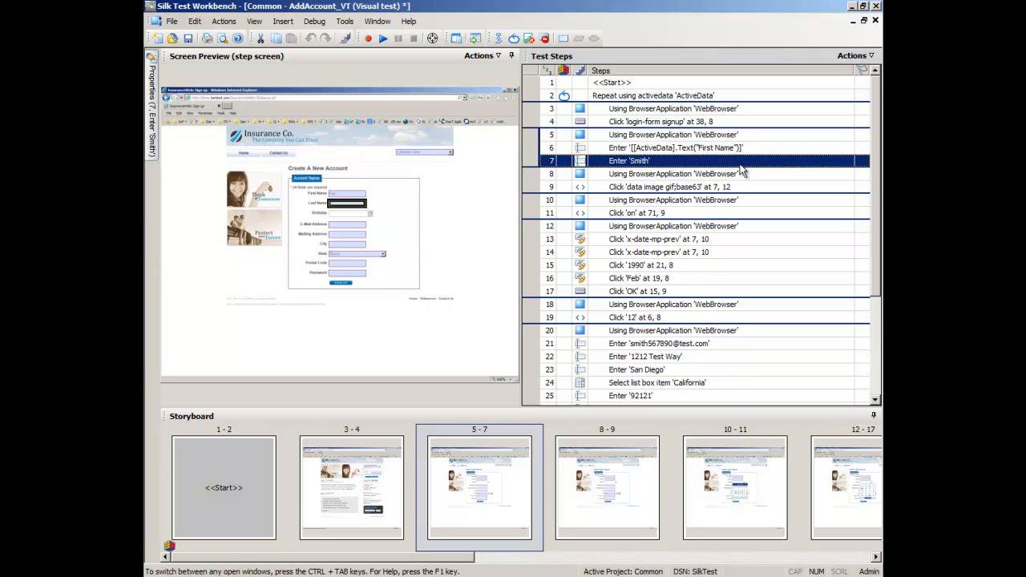
double_click(741, 166)
click(419, 158)
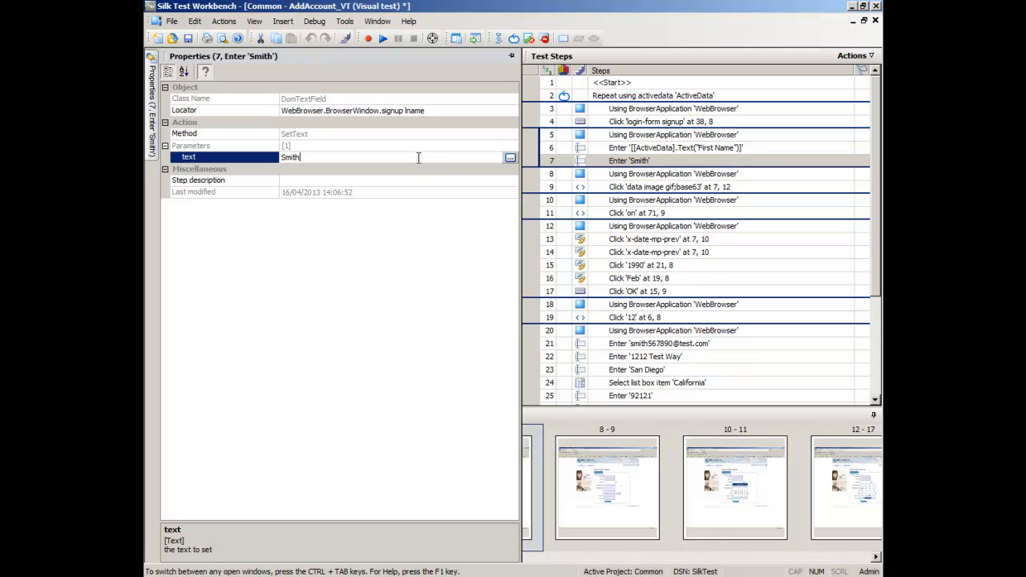
click(511, 162)
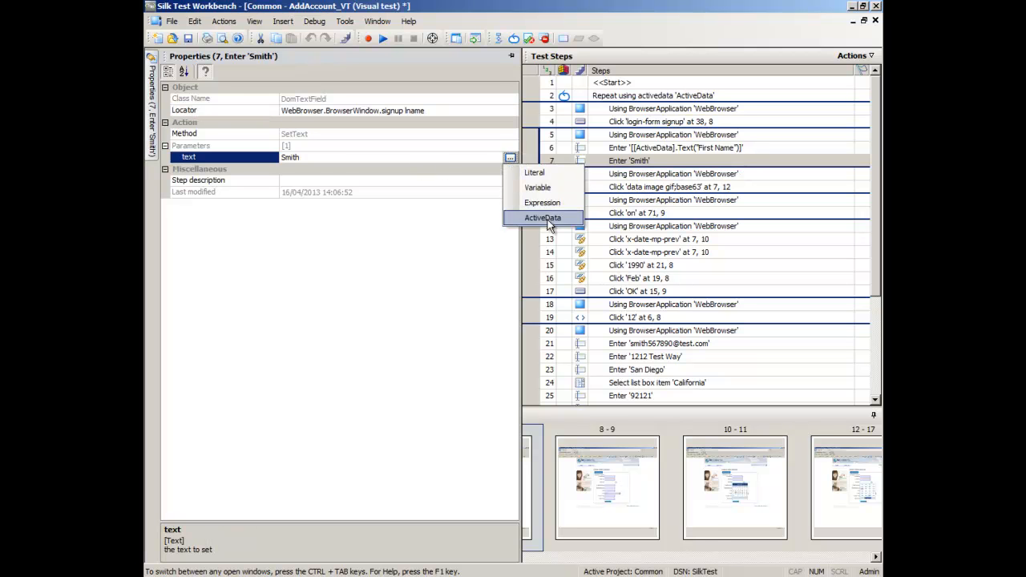
click(548, 221)
click(478, 239)
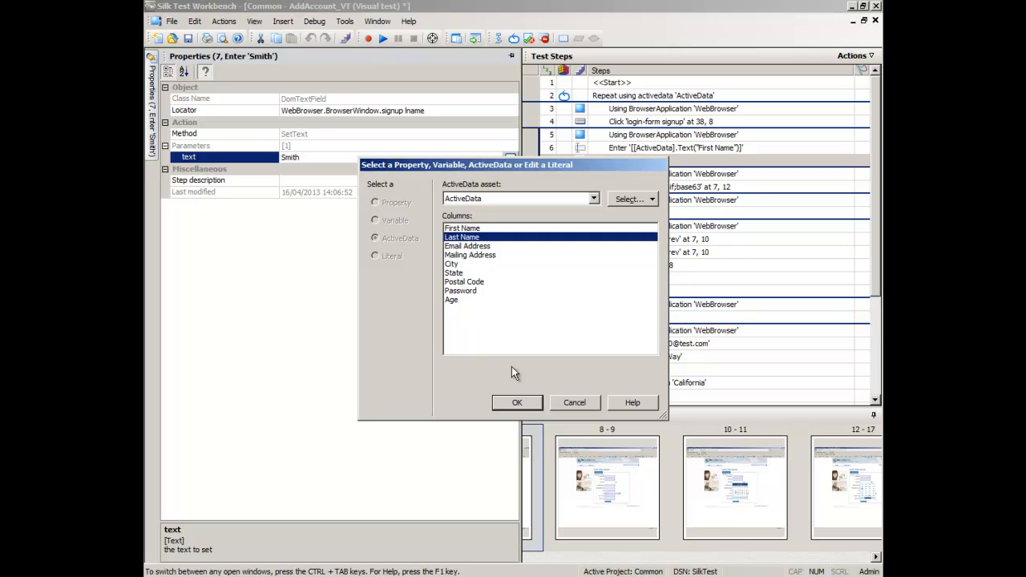
click(518, 403)
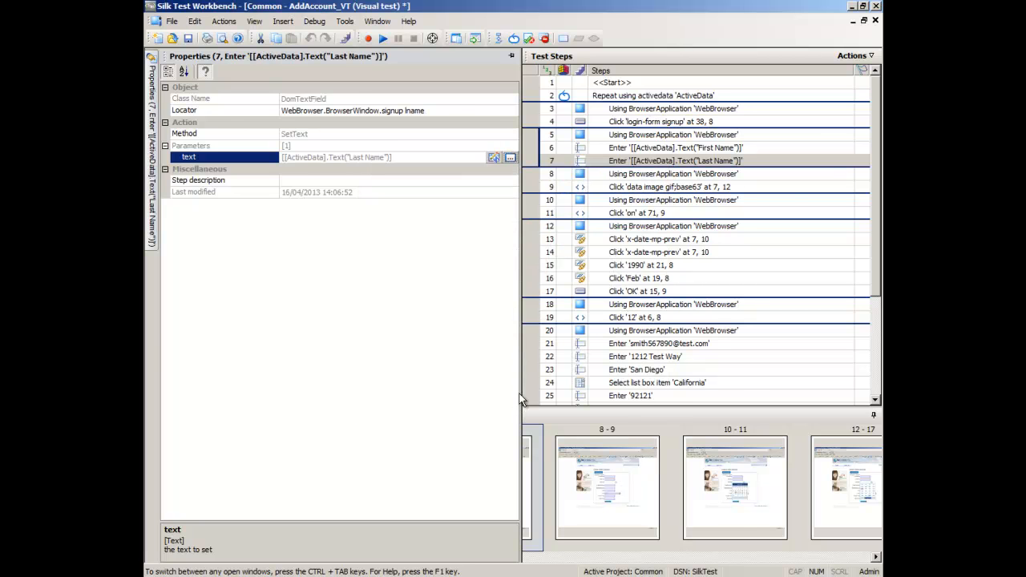
Bind the text parameter of the e-mail entry in test step 21 to the ActiveData column Email Address.
click(601, 343)
click(457, 163)
click(511, 157)
click(554, 221)
click(481, 244)
click(523, 407)
Bind the text parameter of the street address entry in test step 22 to the ActiveData column Mailing Address.
click(629, 356)
click(476, 157)
click(511, 157)
click(473, 254)
click(522, 404)
Bind the text parameter of the city entry in test step 23 to the ActiveData column City.
click(680, 371)
click(511, 157)
click(468, 259)
click(522, 403)
scroll(880, 287, down, 4)
click(649, 239)
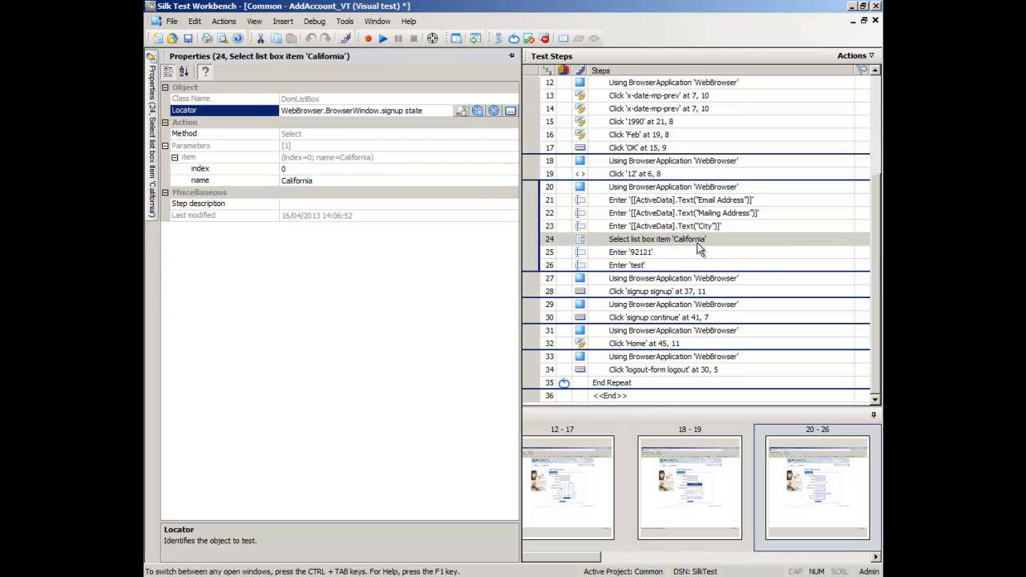
click(225, 180)
click(511, 181)
click(527, 238)
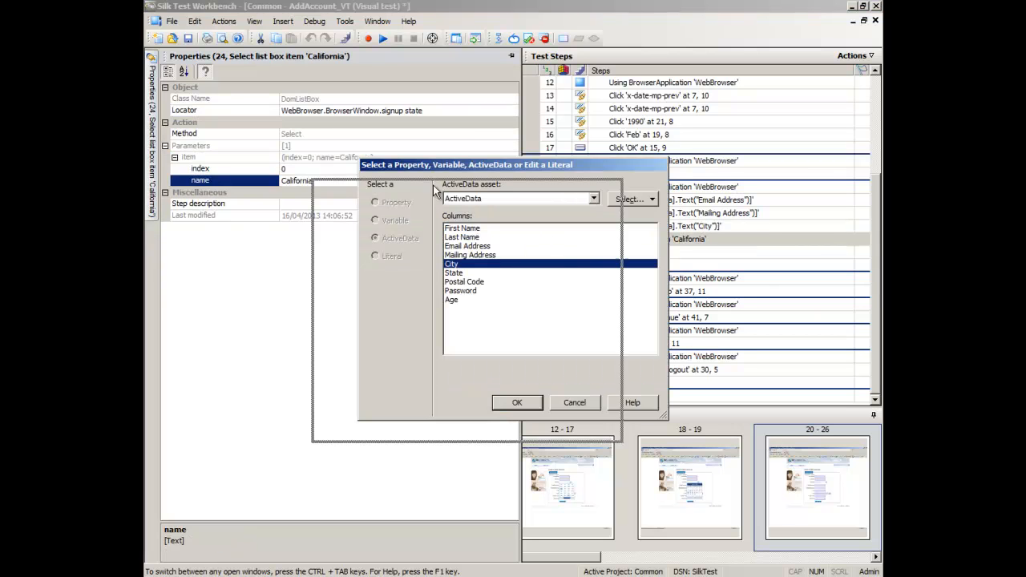
drag(495, 167, 391, 190)
click(470, 426)
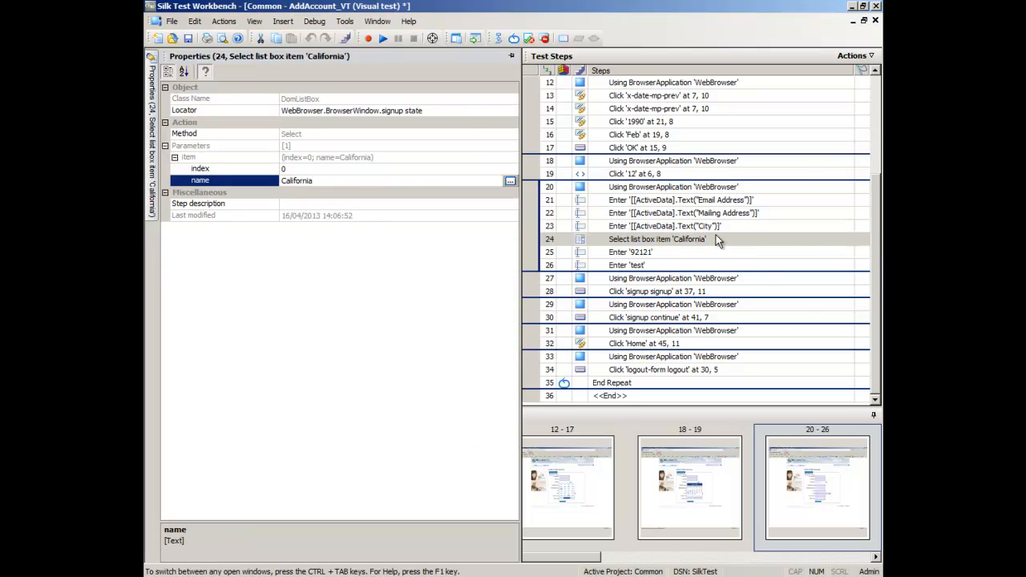
Bind the item name of the state list box selection in test step 24 to the ActiveData column State.
click(718, 239)
click(225, 180)
click(510, 180)
click(527, 238)
click(377, 295)
click(409, 426)
Bind the text parameter of the postal code entry in test step 25 to the ActiveData column Postal Code.
click(654, 252)
click(482, 157)
click(511, 157)
click(377, 307)
click(409, 426)
Bind the text parameter of the password entry in test step 26 to the ActiveData column Password.
click(676, 265)
click(482, 158)
click(511, 157)
click(529, 224)
click(361, 315)
click(409, 426)
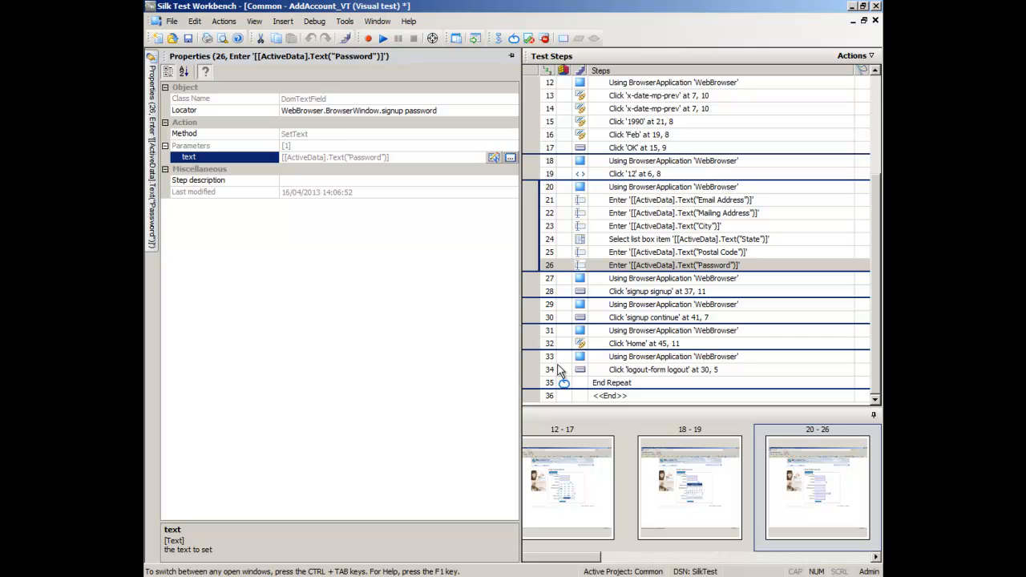
click(700, 272)
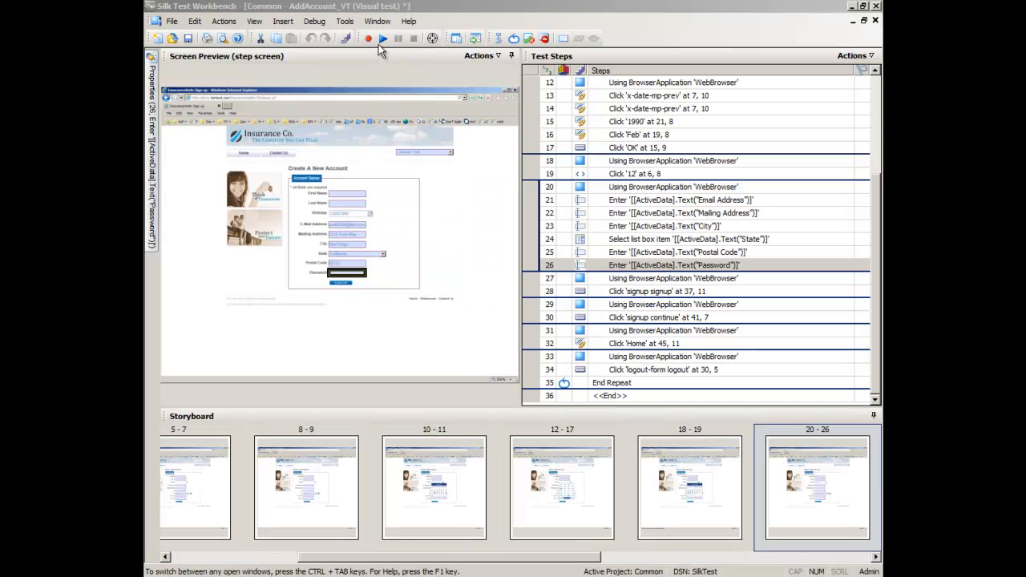
Play back the AddAccount_VT visual test with the result description "AddCustomers using ActiveData".
click(382, 39)
click(410, 292)
text(AddCusto)
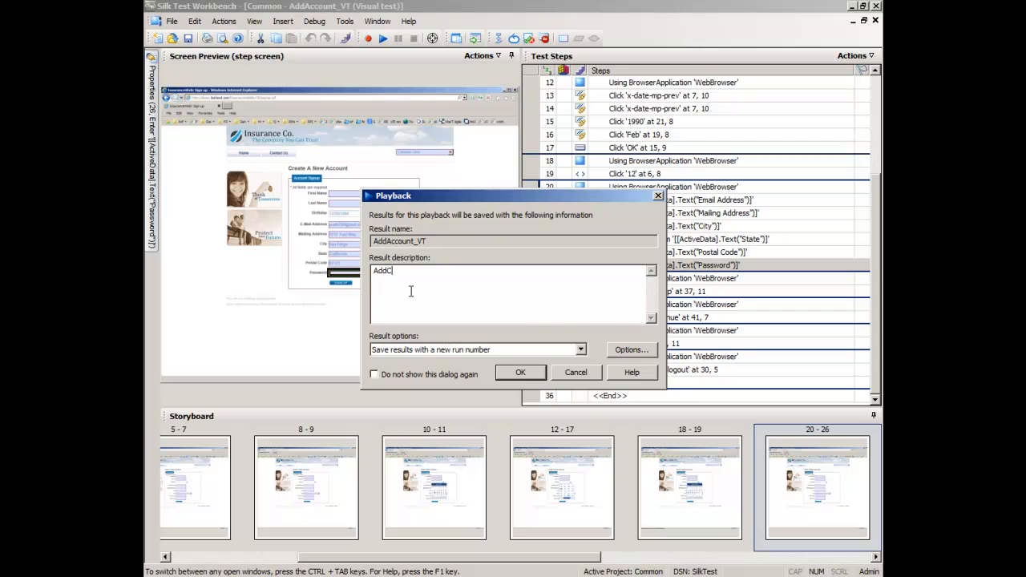
text(mers using ActiveData)
click(523, 374)
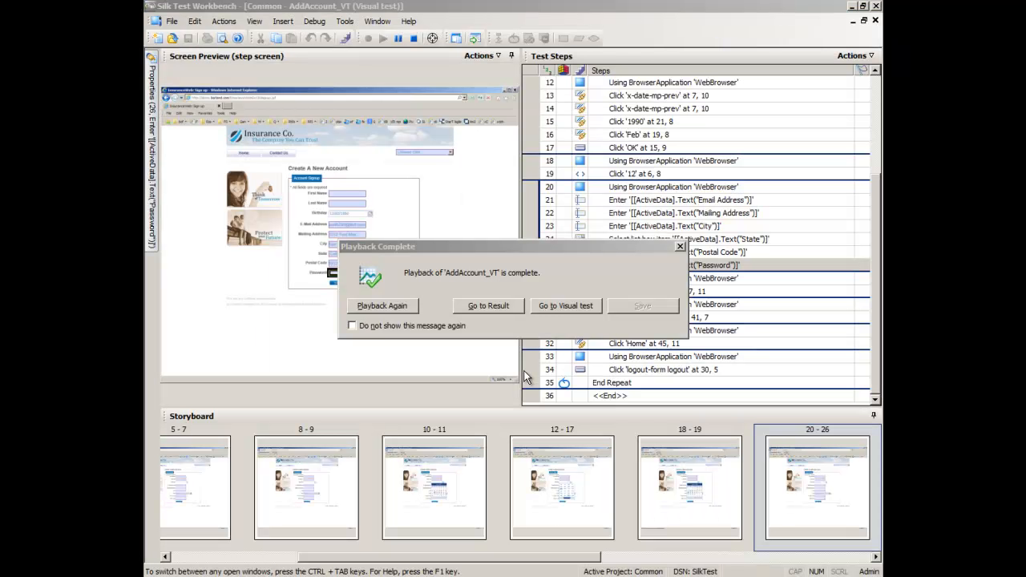
Open the playback result and examine its detailed list of executed test steps through to the end.
click(501, 309)
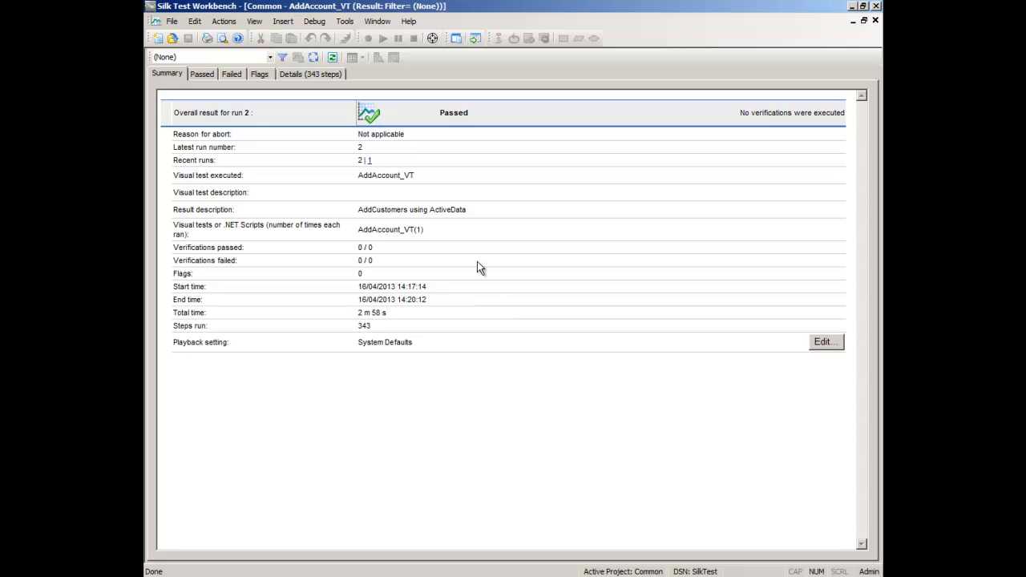
click(318, 78)
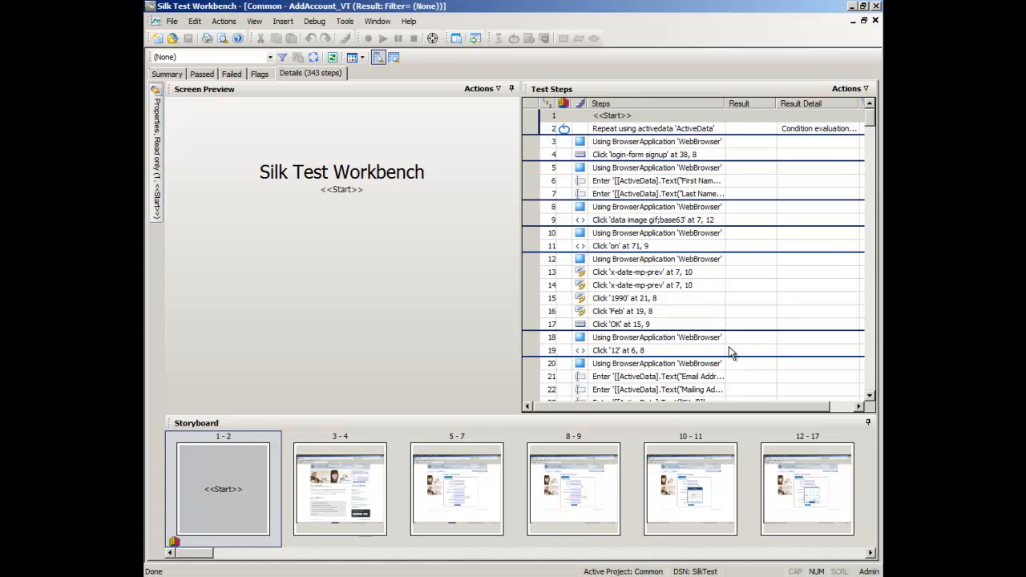
drag(870, 113, 874, 395)
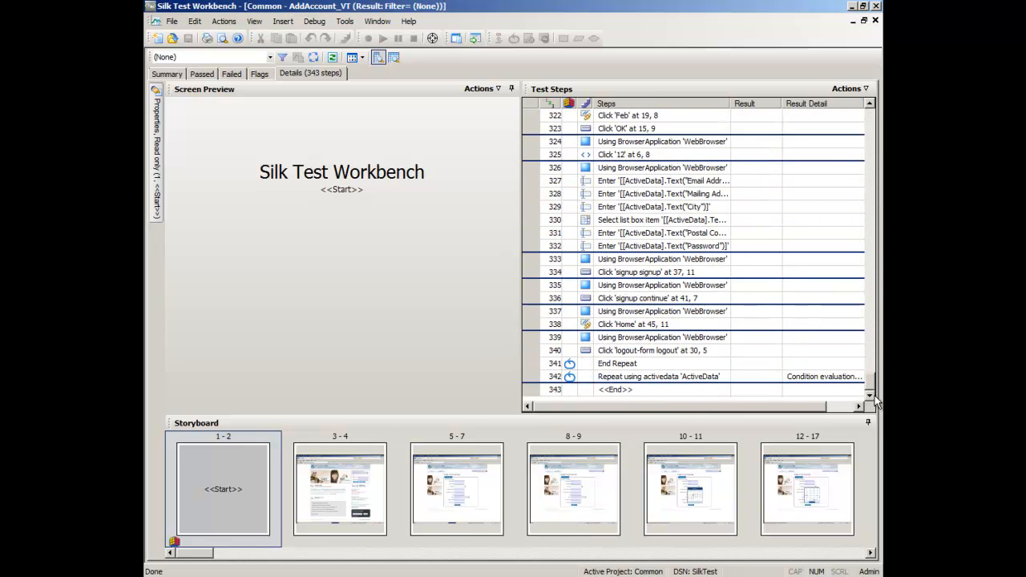